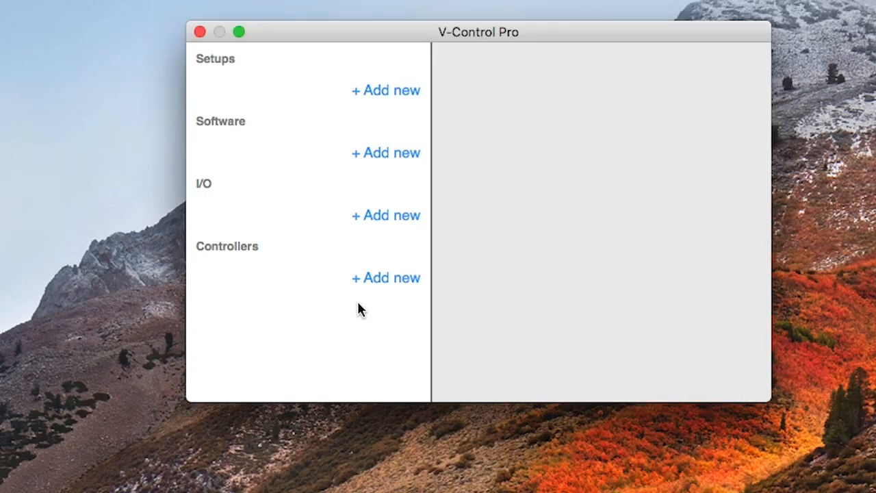
Step: Add a new controller and browse the Ethernet 1 network for the C|24 surface
{"action": "left_click", "coordinate": [369, 278]}
{"action": "left_click", "coordinate": [355, 312]}
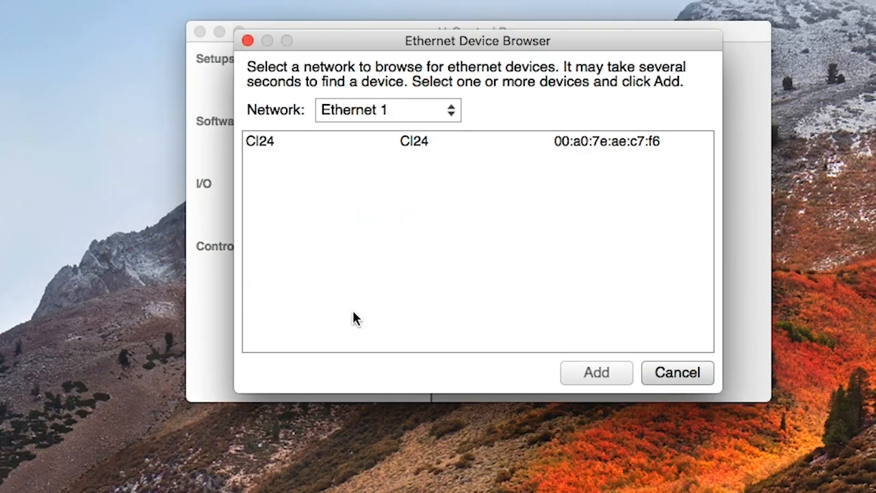
Step: Add the found C|24 as a controller so it requests connection to Logic Pro X
{"action": "left_click", "coordinate": [592, 374]}
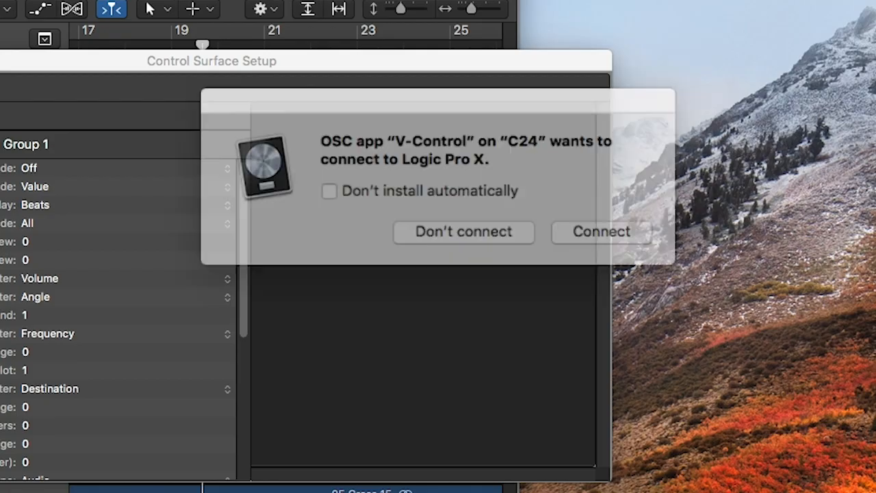